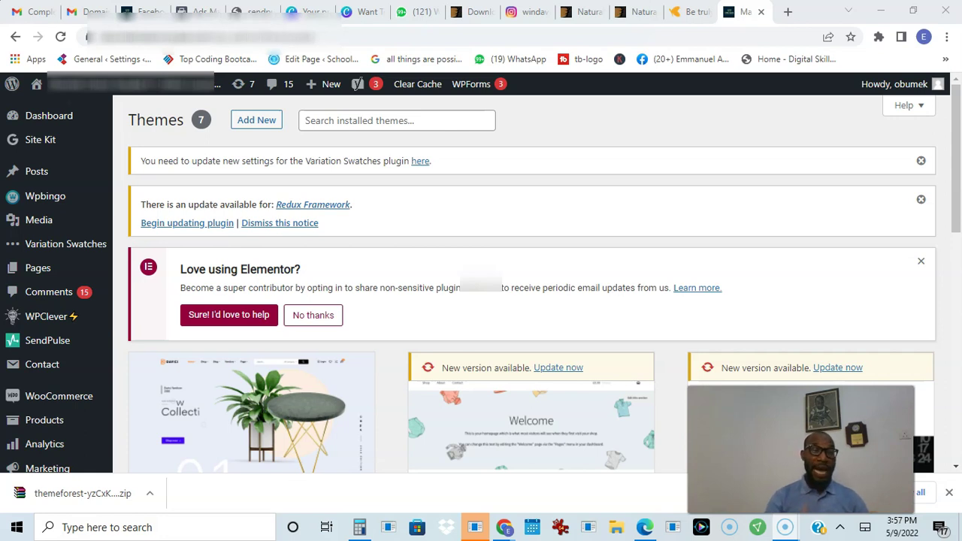
Go to the site's Themes page and open the page for adding new themes.
scroll(532, 284, down, 3)
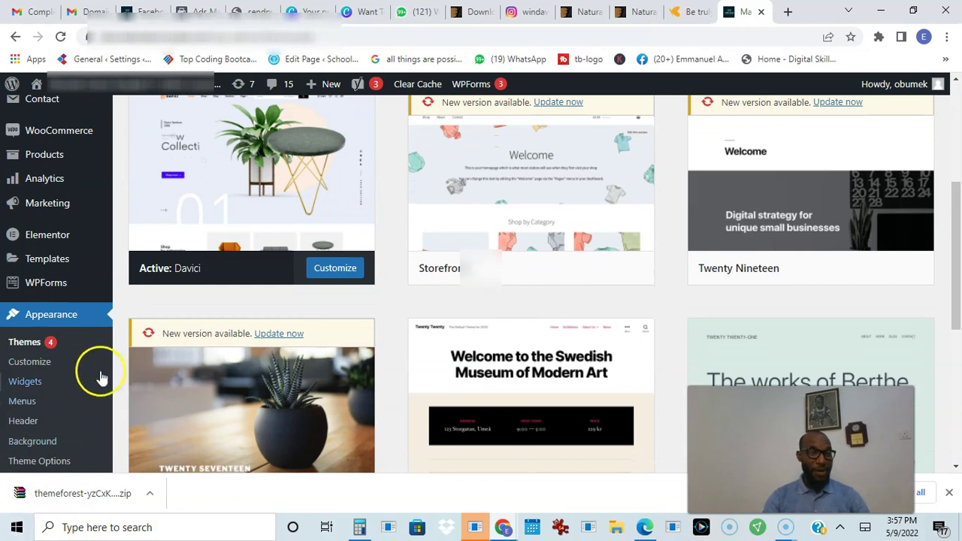
click(25, 344)
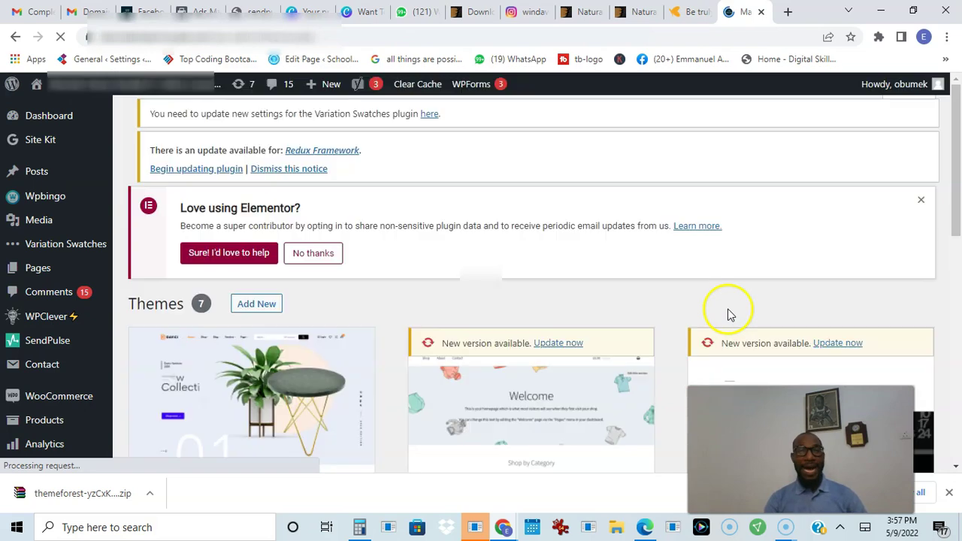
drag(955, 248, 955, 202)
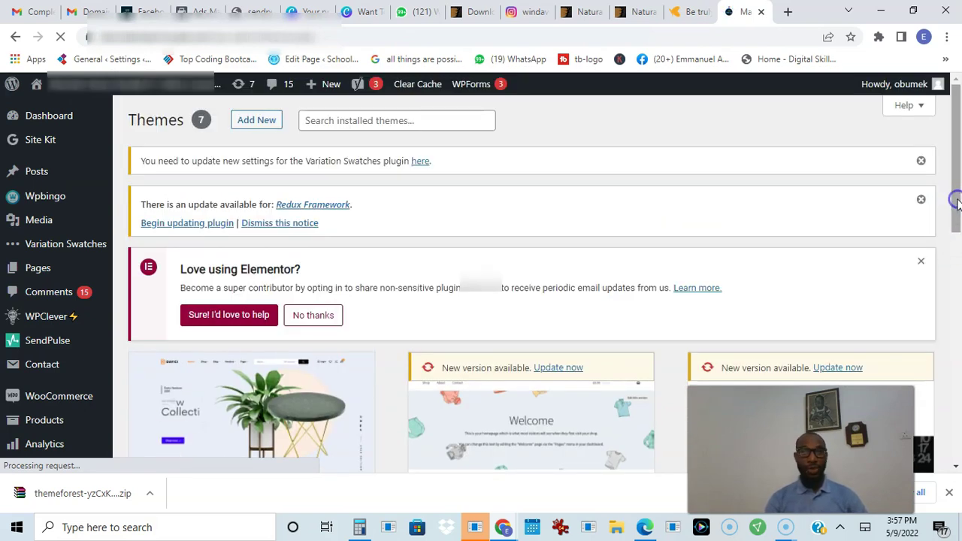
click(253, 122)
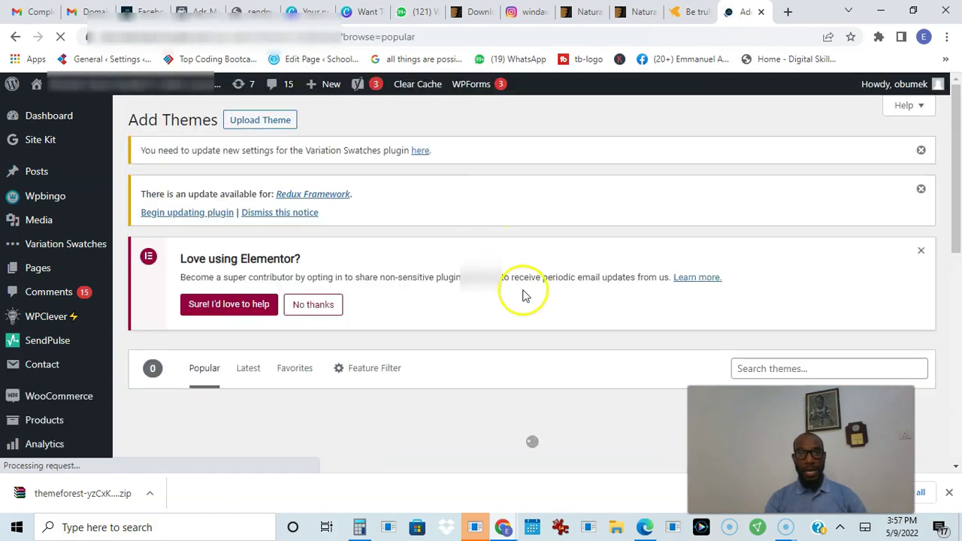
Search the WordPress theme directory for "oceanwp".
click(760, 368)
text(oc)
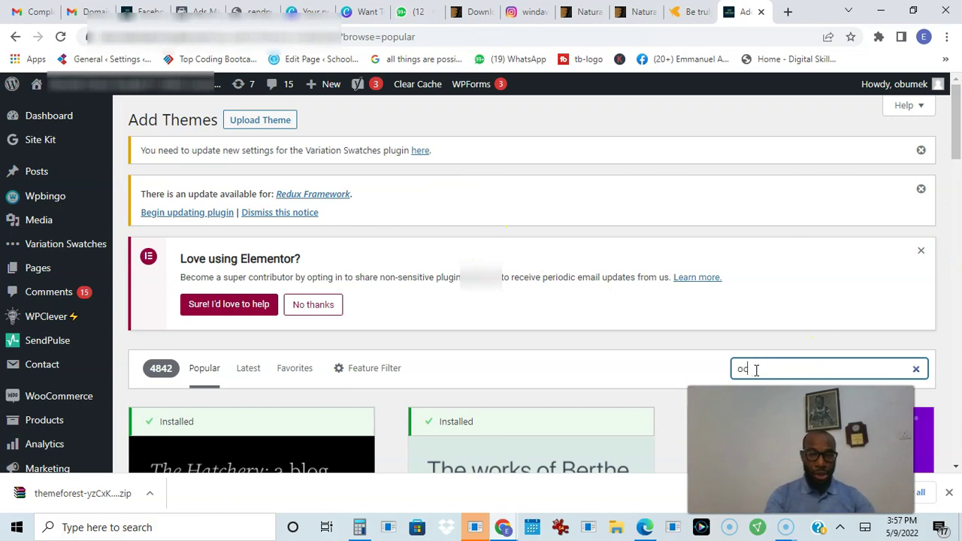
text(eanwp)
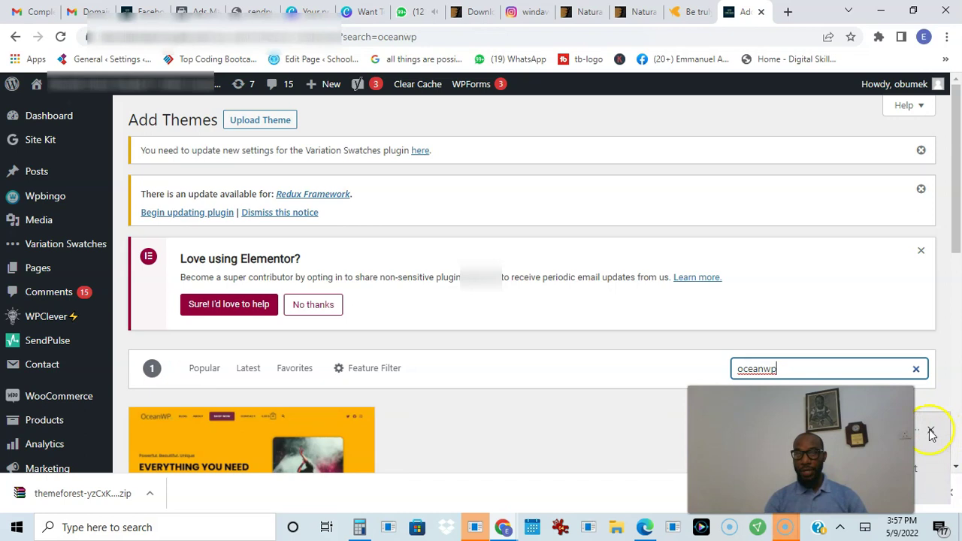
Preview the OceanWP theme, read through its rating and description, and close the preview.
drag(957, 257, 958, 307)
mouse_move(322, 361)
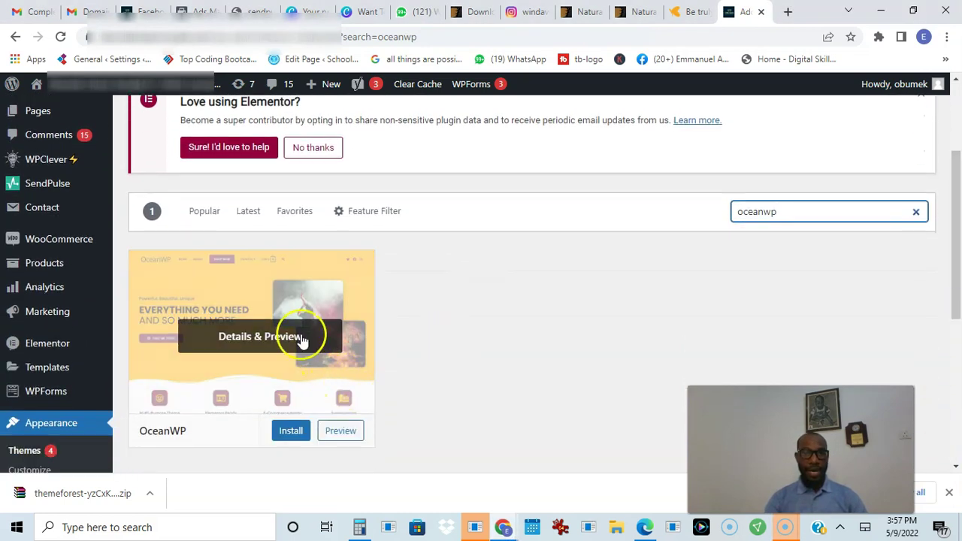
click(232, 338)
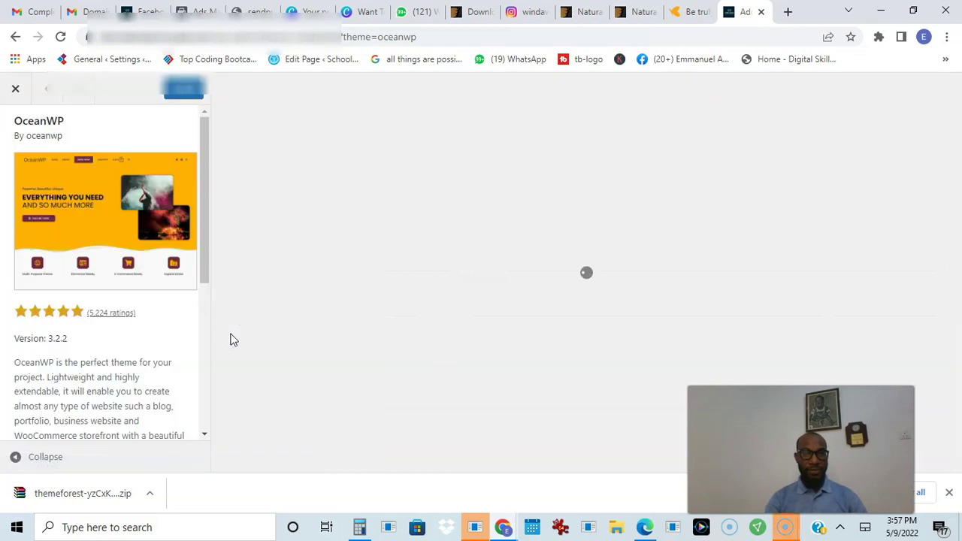
drag(206, 280, 206, 328)
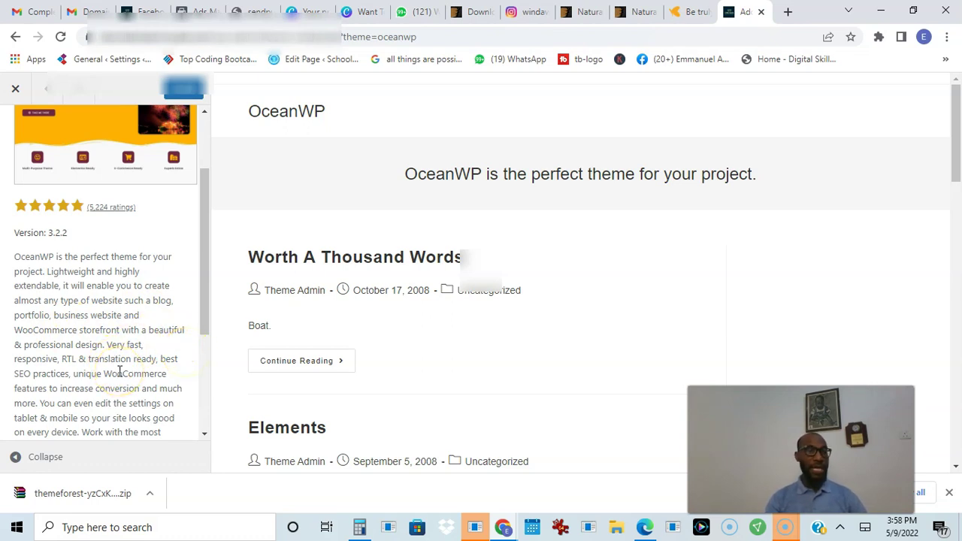
drag(203, 304, 210, 223)
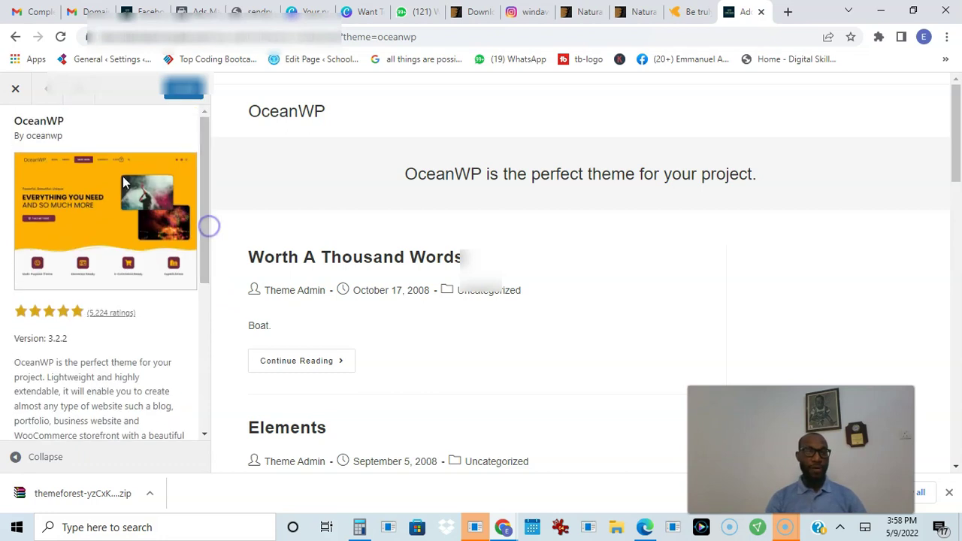
click(16, 91)
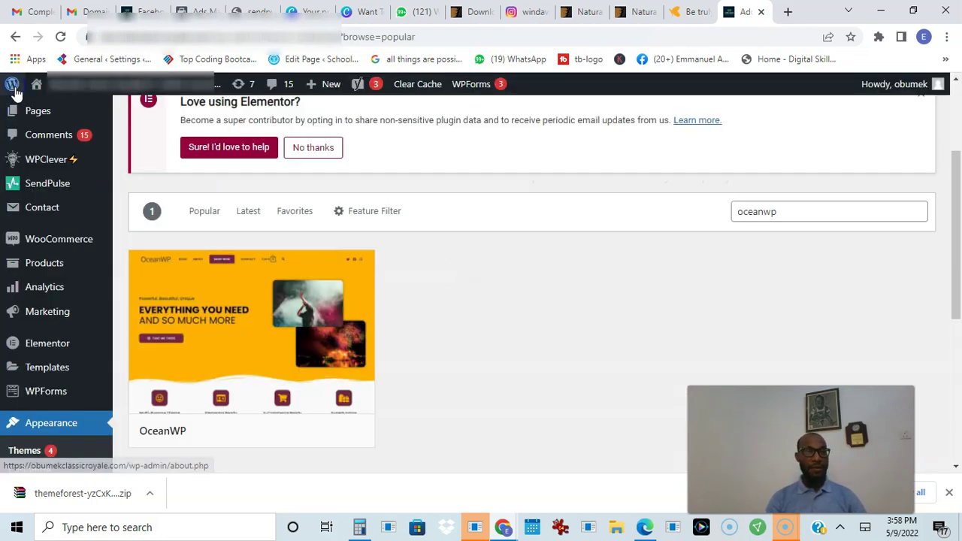
Replace the theme search term with "hestia".
click(949, 154)
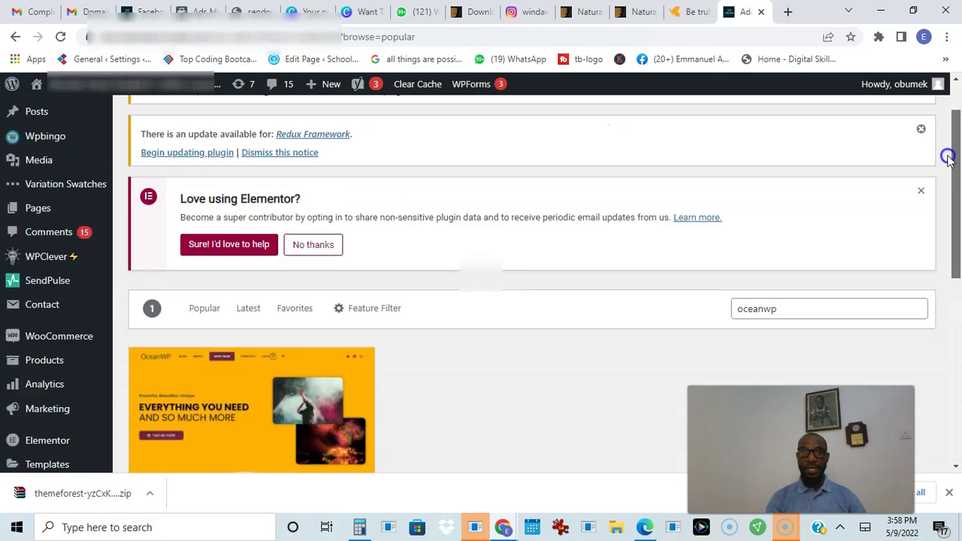
click(786, 316)
key(BackSpace)
key(BackSpace)
key(BackSpace)
key(BackSpace)
key(BackSpace)
key(BackSpace)
key(BackSpace)
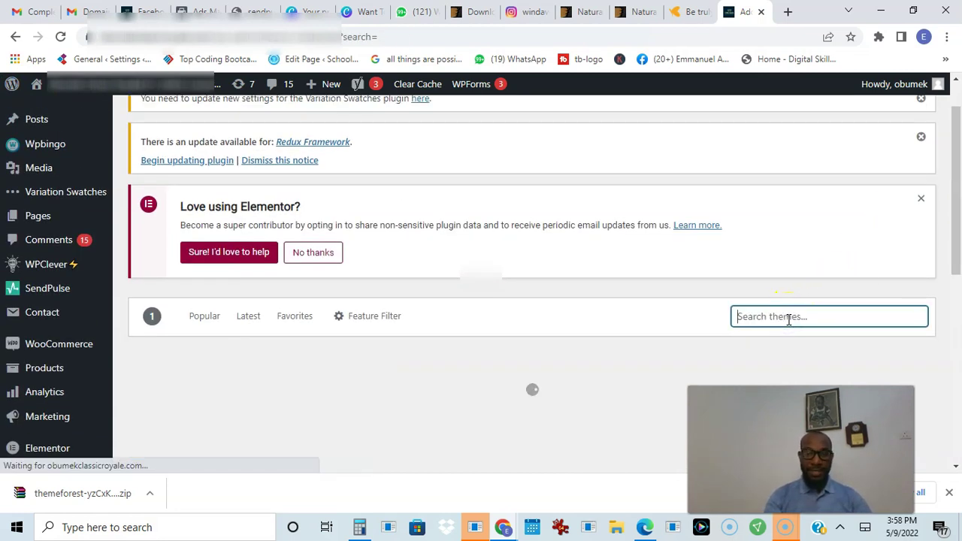
text(hestia)
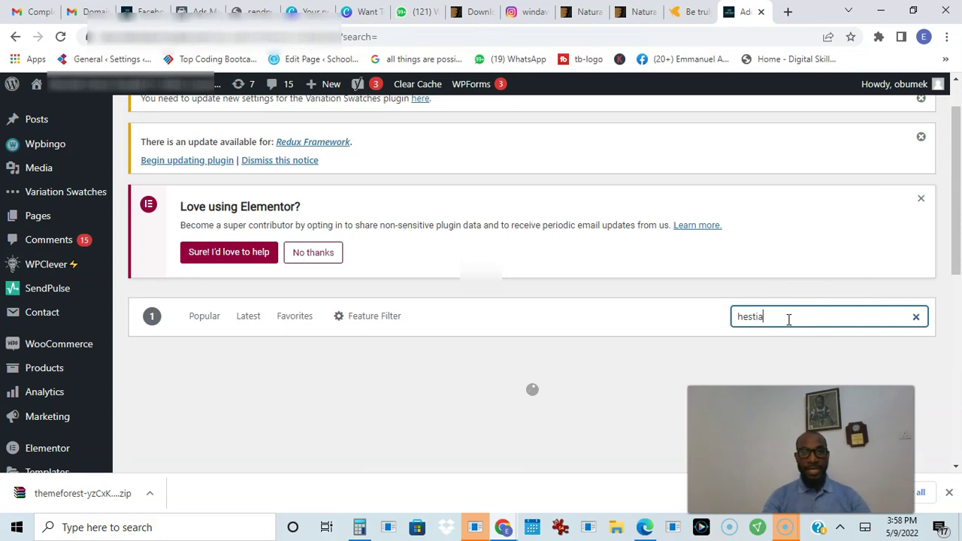
Preview the Hestia theme, read its description, dismiss the pop-up notifications, and close the preview.
click(958, 248)
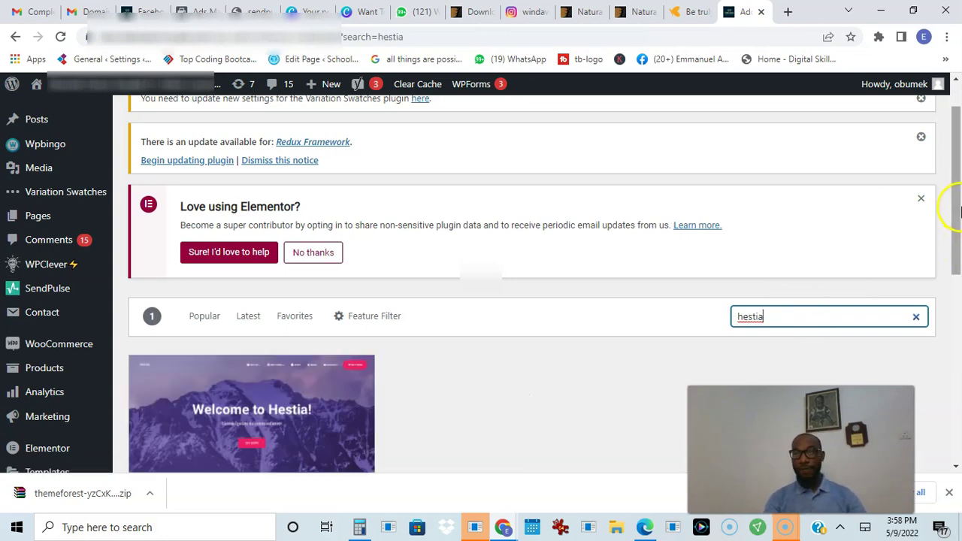
scroll(956, 259, down, 2)
drag(956, 259, 956, 265)
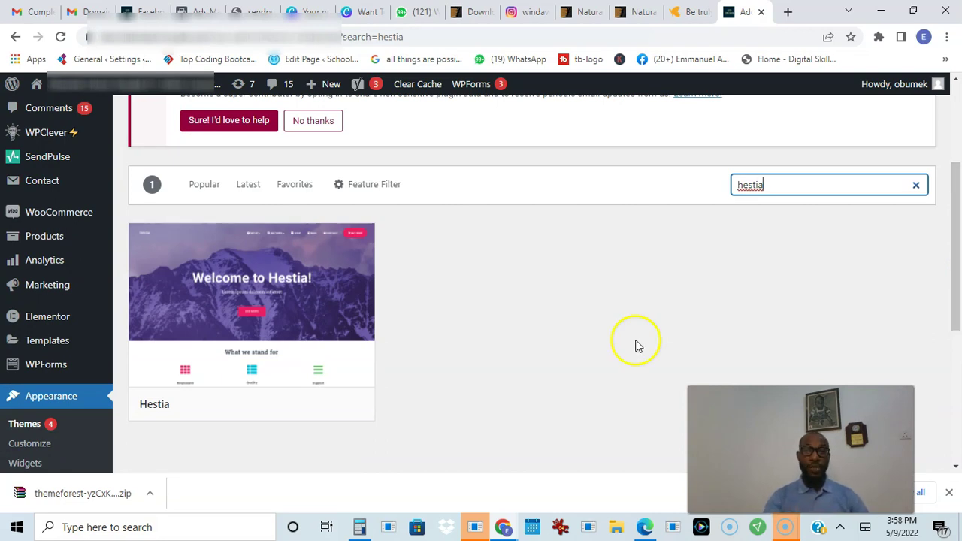
mouse_move(236, 282)
click(243, 307)
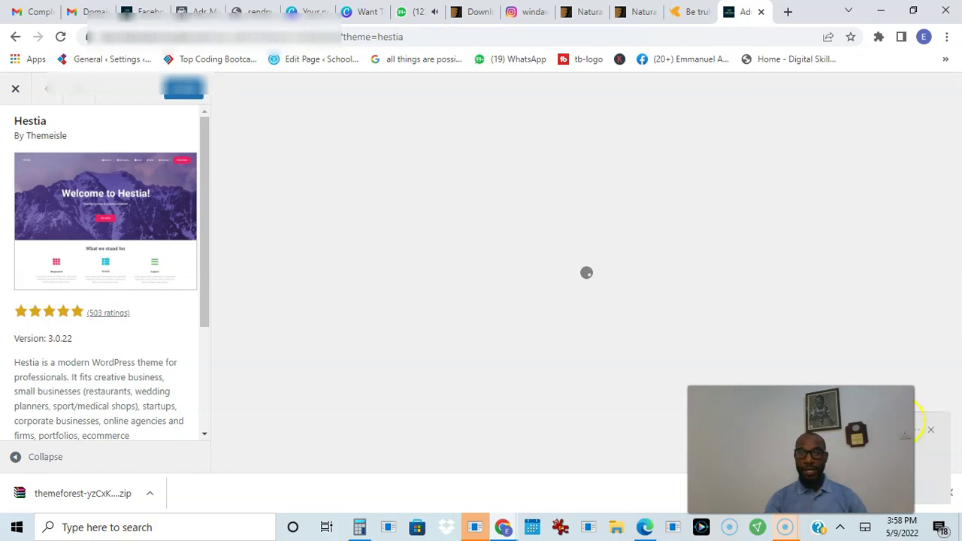
click(930, 430)
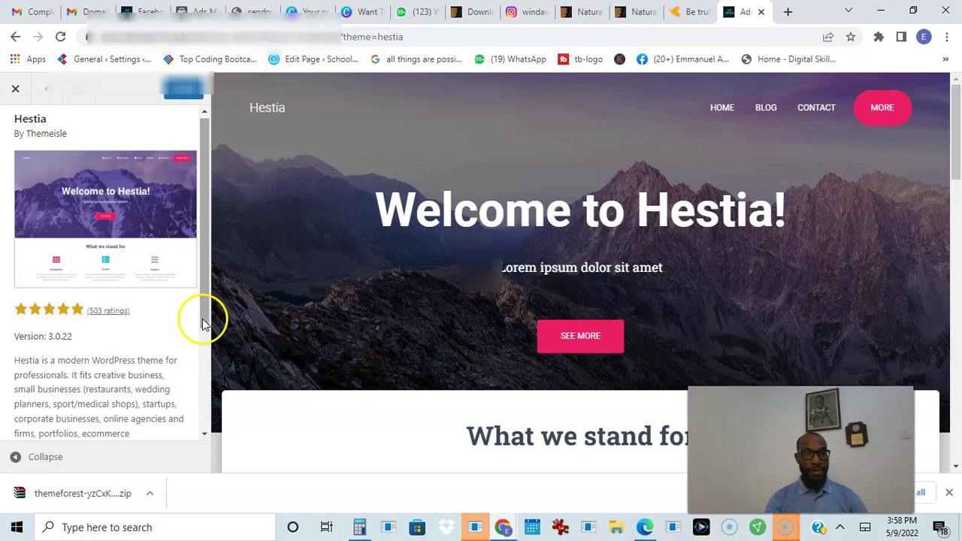
drag(204, 316, 205, 366)
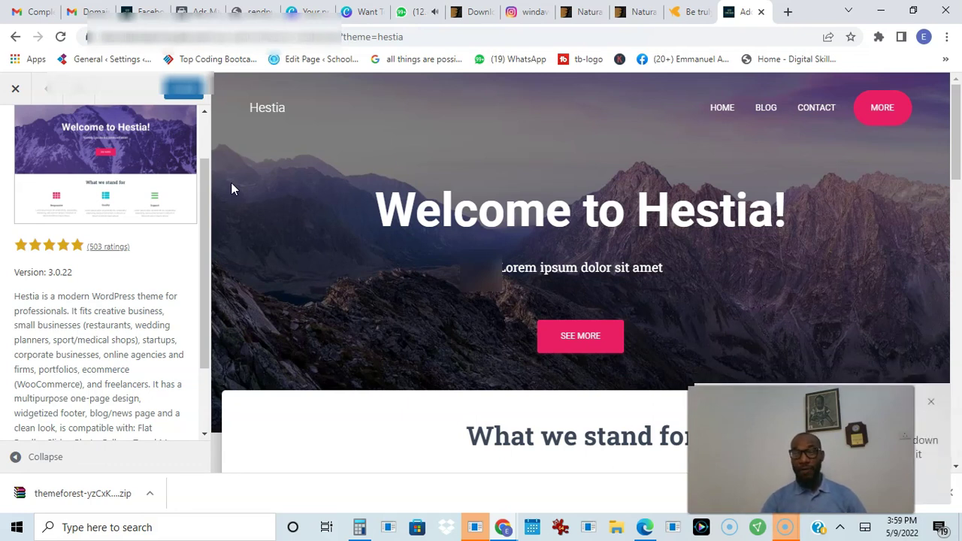
click(938, 403)
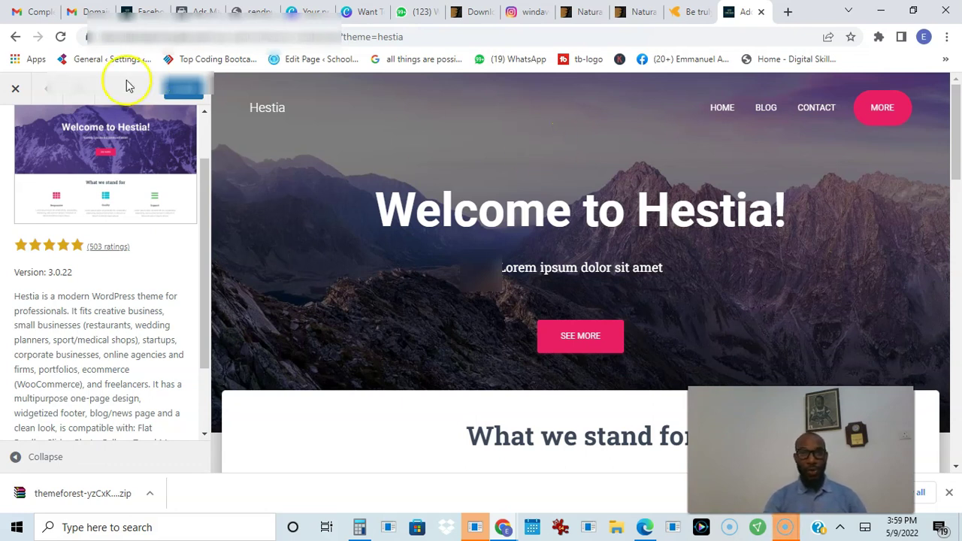
click(16, 89)
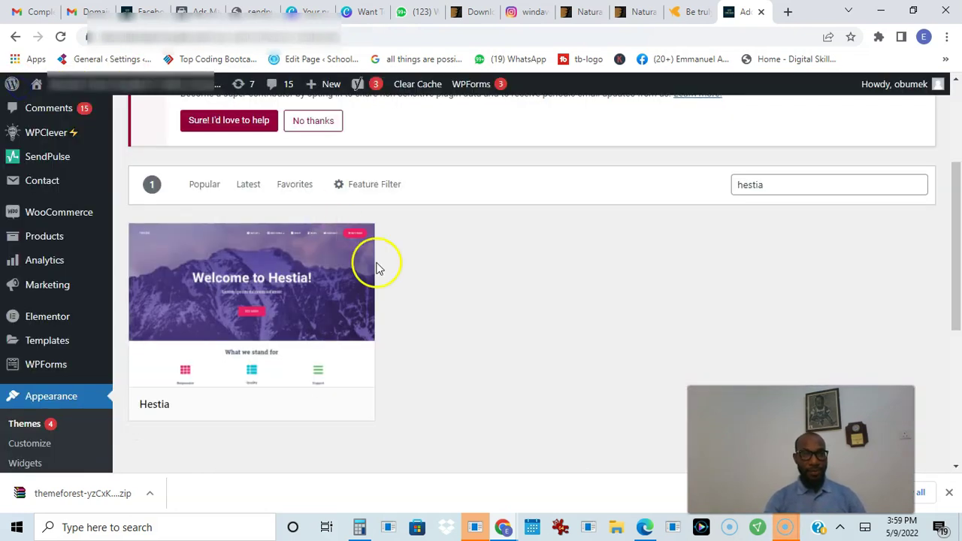
Replace the theme search term with "astra".
click(774, 186)
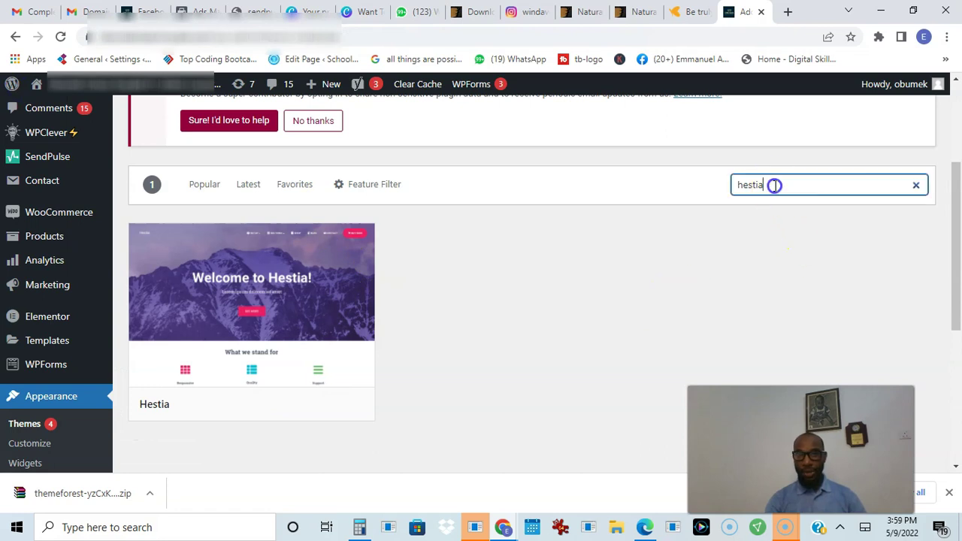
key(BackSpace)
key(BackSpace)
key(BackSpace)
key(BackSpace)
key(BackSpace)
key(BackSpace)
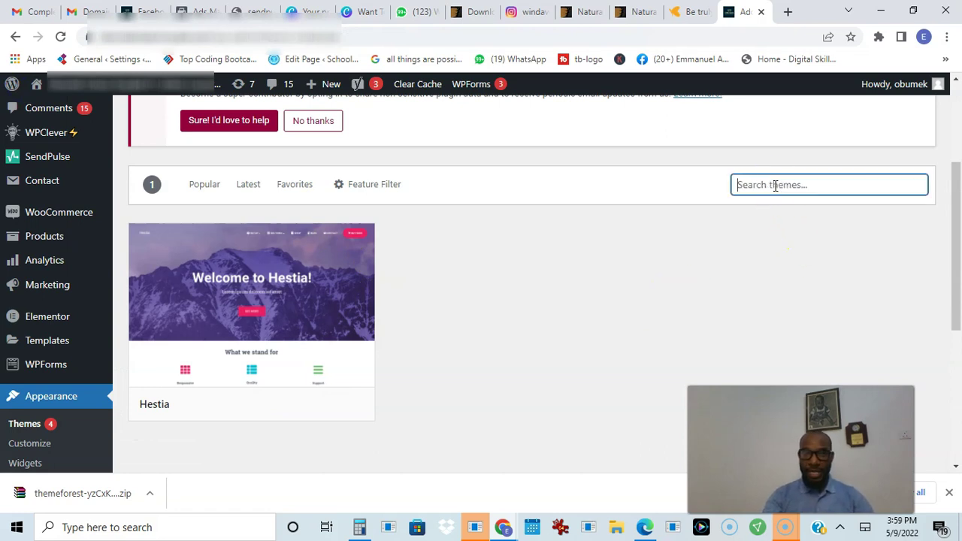
text(astra)
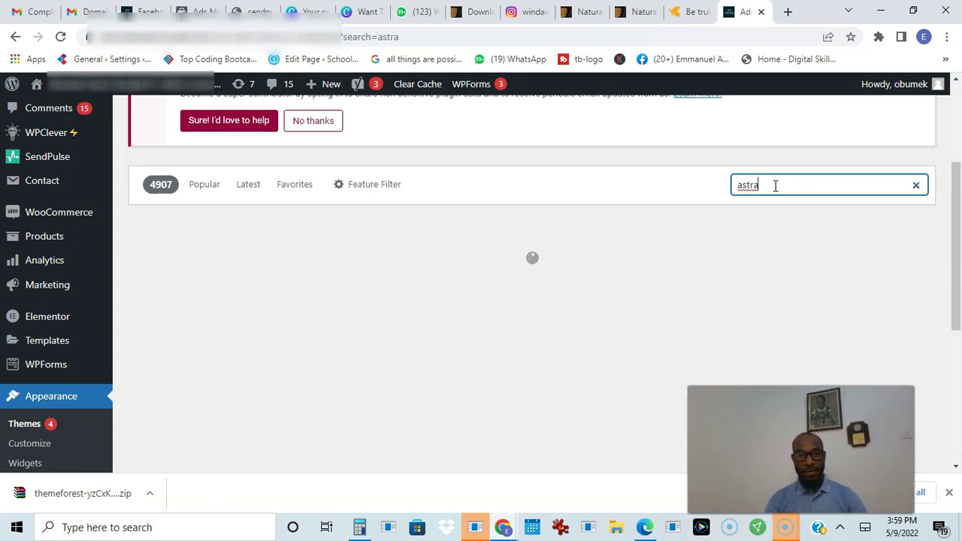
Preview the Astra theme, read its version, rating and description, and close the preview.
drag(948, 188, 957, 230)
mouse_move(243, 271)
click(250, 246)
drag(206, 251, 207, 313)
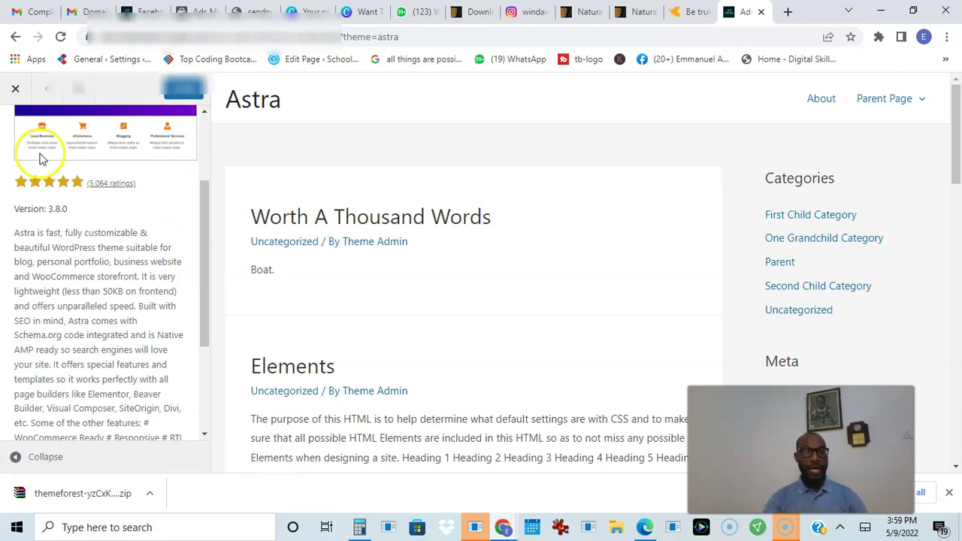
click(13, 93)
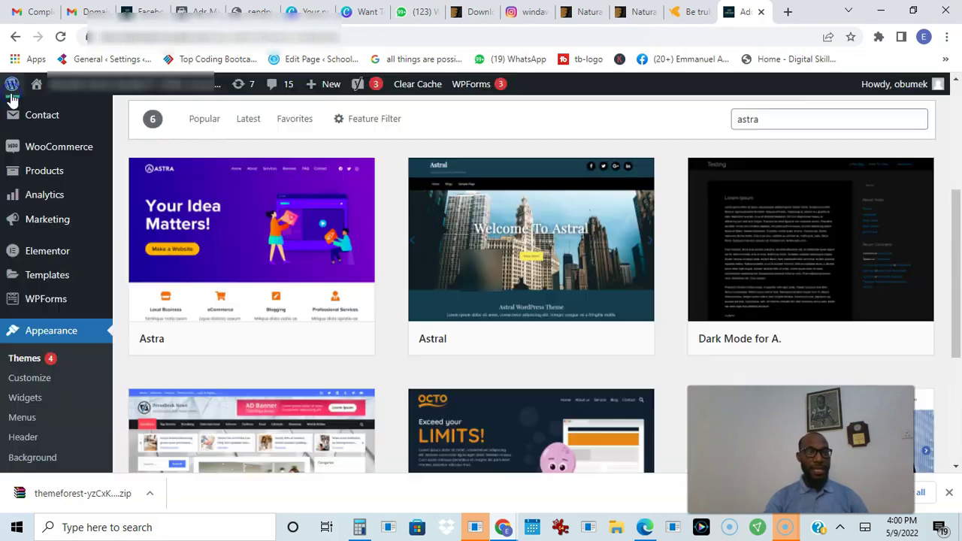
Replace the theme search term with "neve".
click(779, 122)
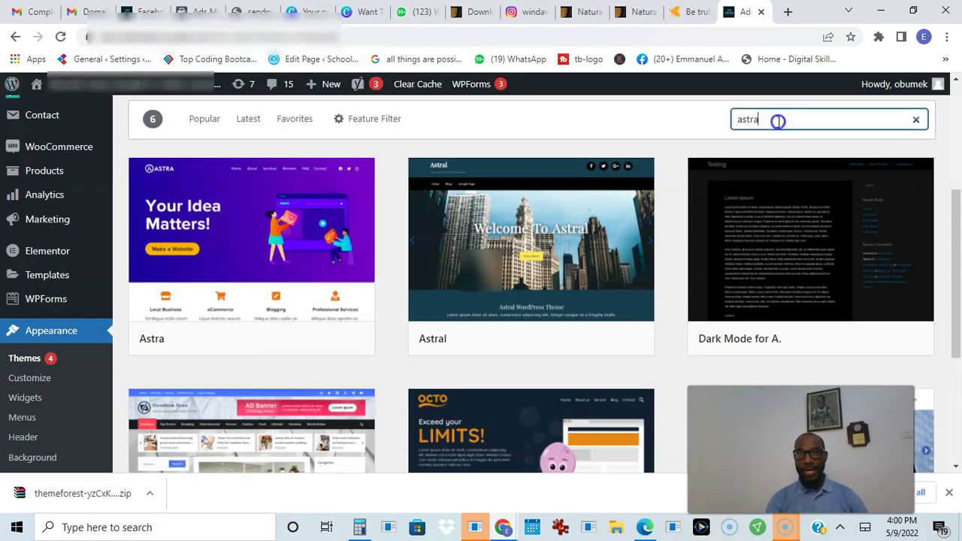
key(BackSpace)
key(BackSpace)
key(BackSpace)
key(BackSpace)
key(BackSpace)
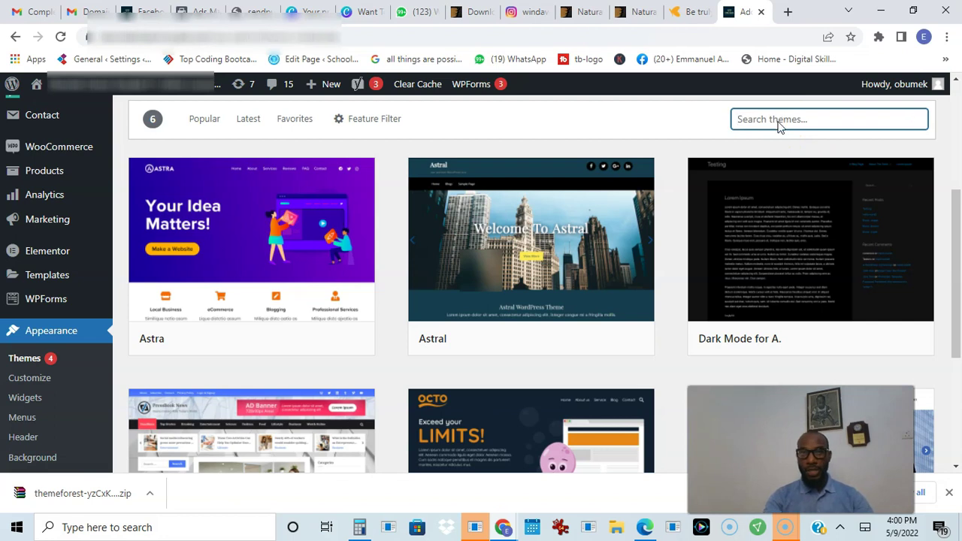
text(neve)
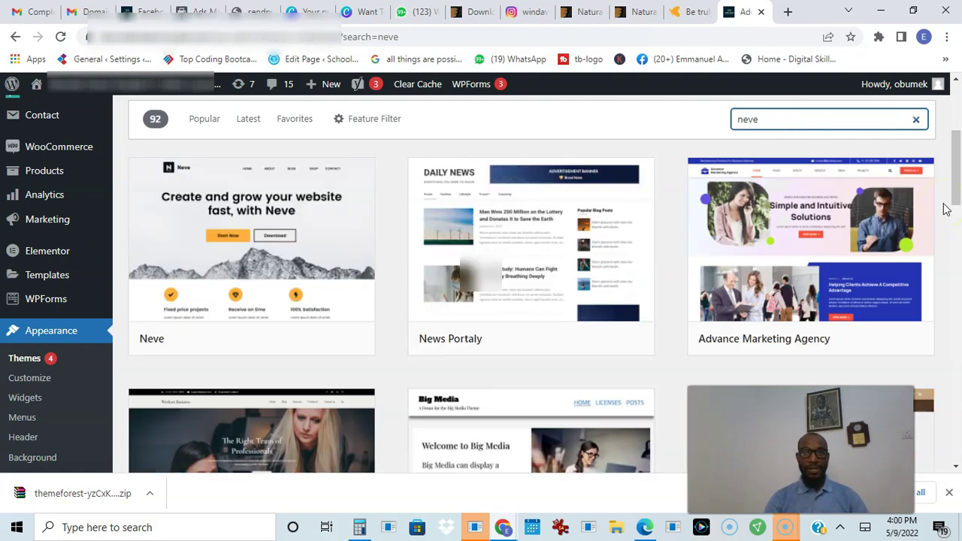
Preview the Neve theme, read its description, and return to the search results.
click(283, 247)
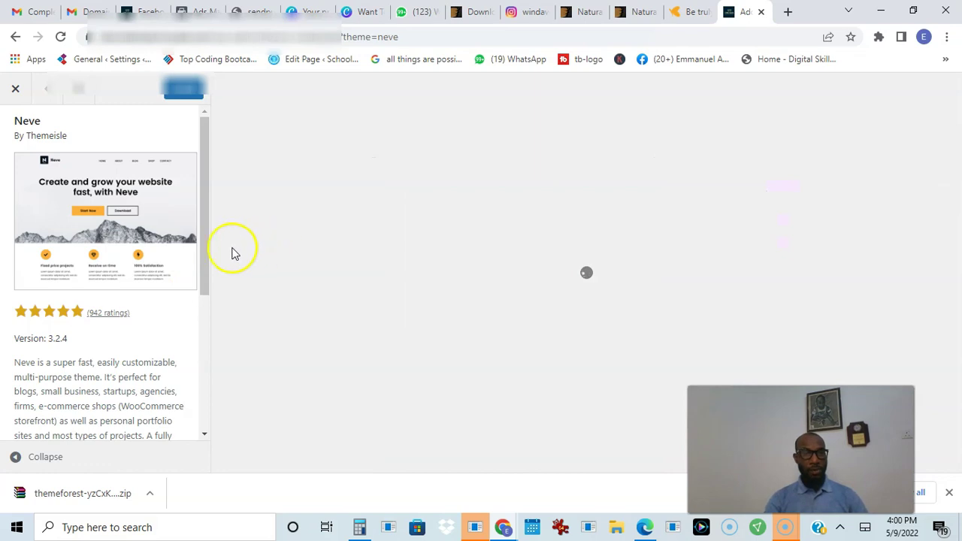
drag(207, 252, 206, 298)
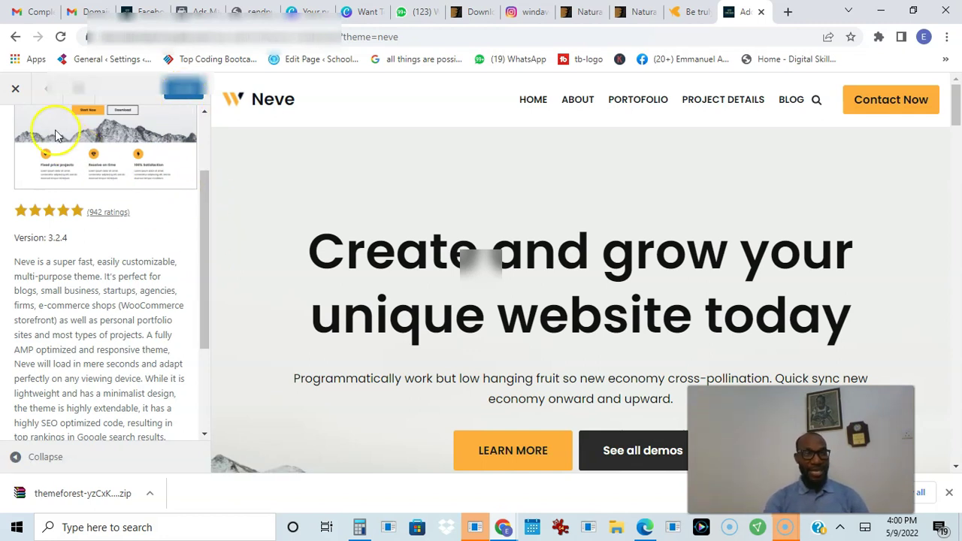
click(15, 90)
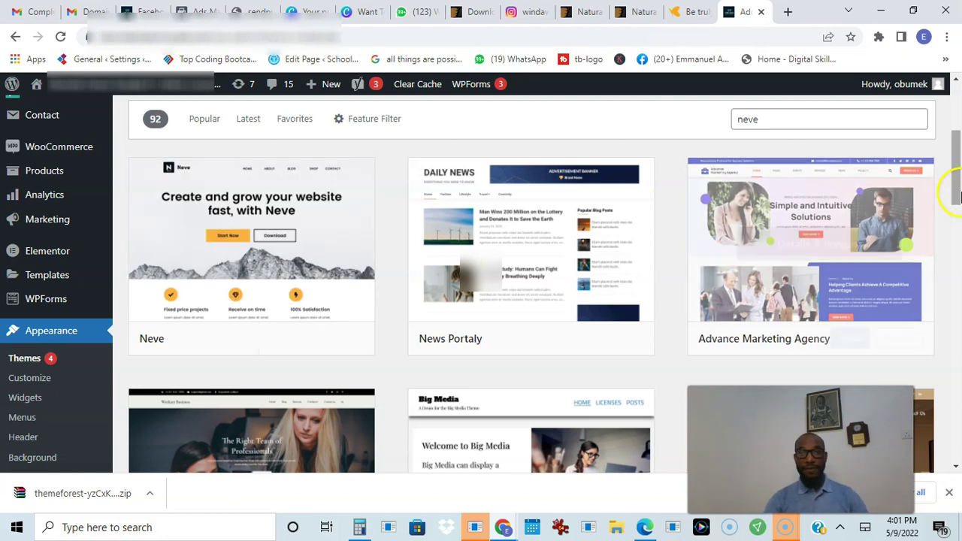
Replace the theme search term with "storefront".
drag(954, 188, 956, 176)
click(765, 188)
key(BackSpace)
key(BackSpace)
key(BackSpace)
key(BackSpace)
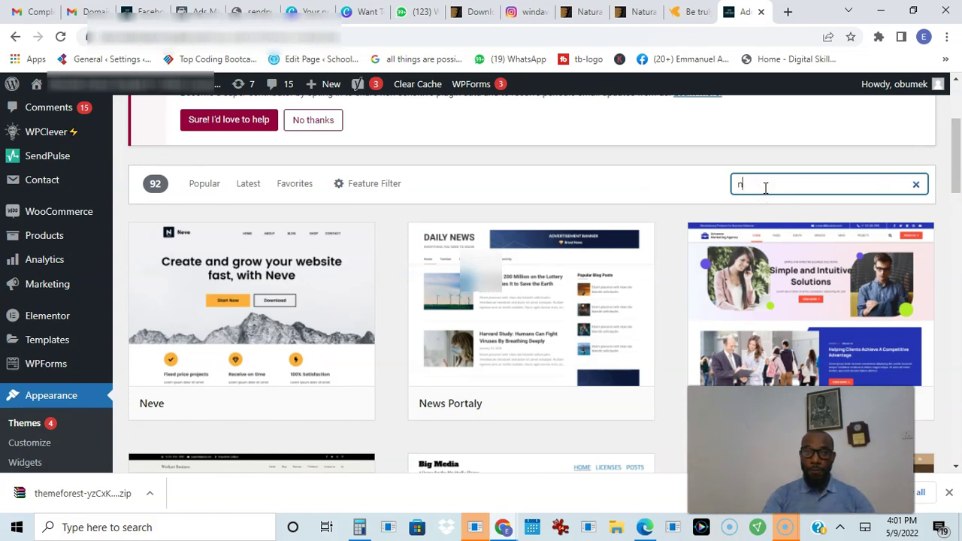
text(storefront)
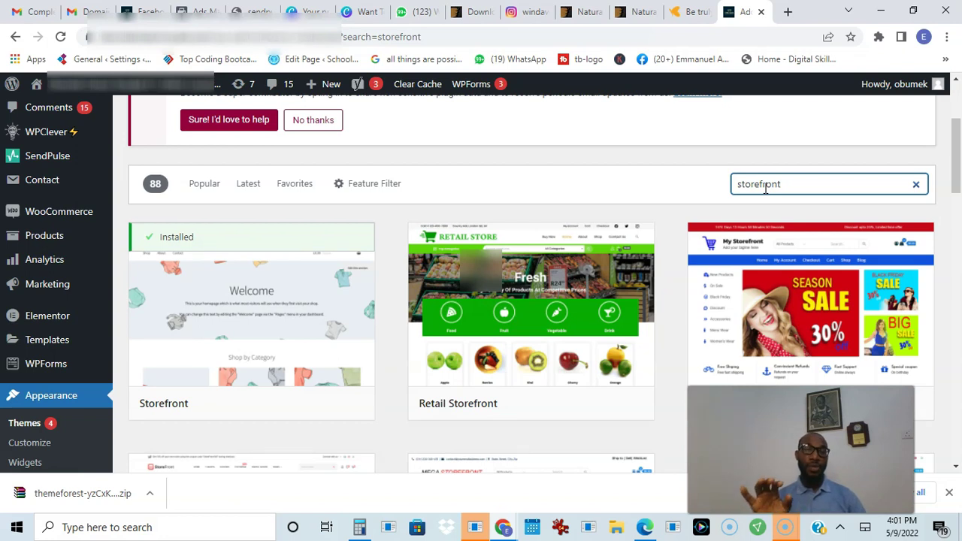
Open the details and preview of the Storefront theme by Automattic and read its description.
mouse_move(954, 180)
mouse_down()
mouse_move(955, 201)
mouse_move(955, 179)
mouse_up()
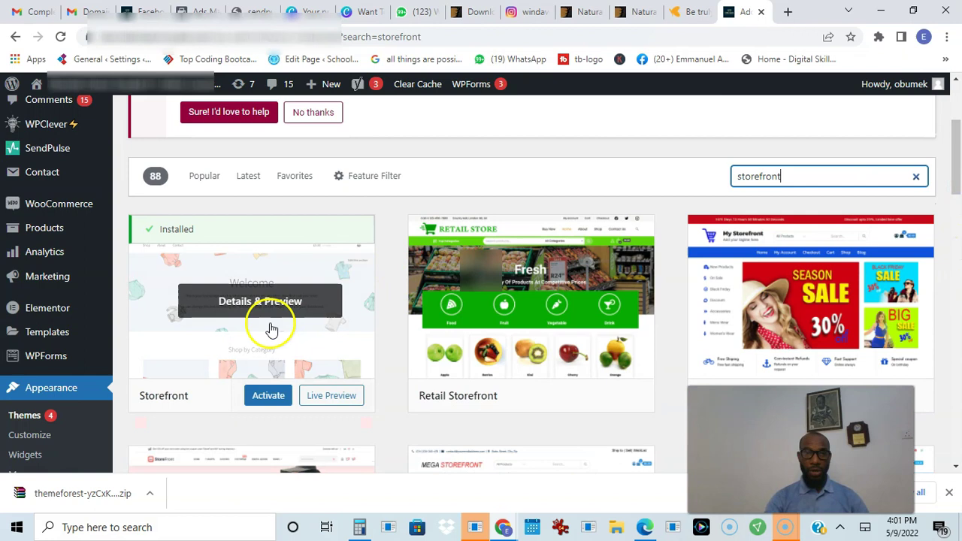
click(275, 306)
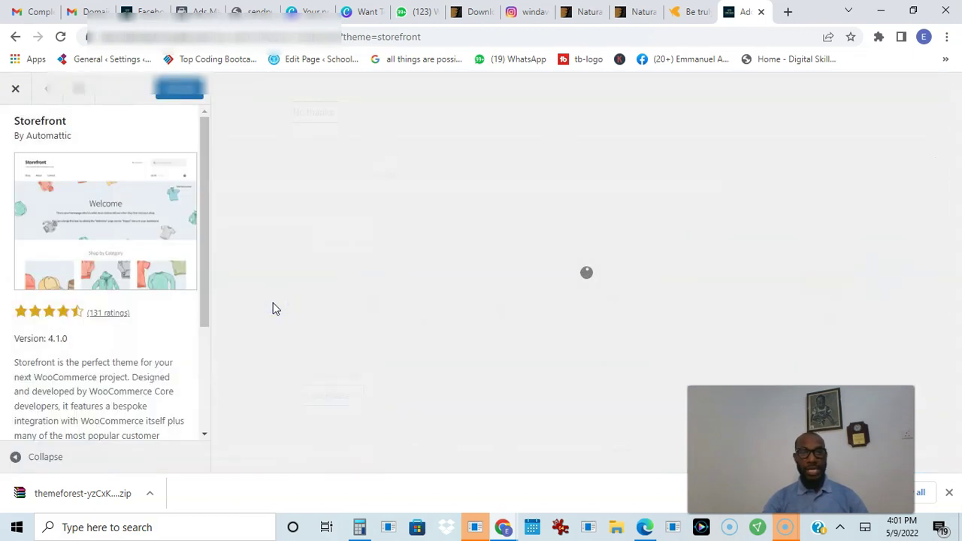
drag(208, 300, 206, 350)
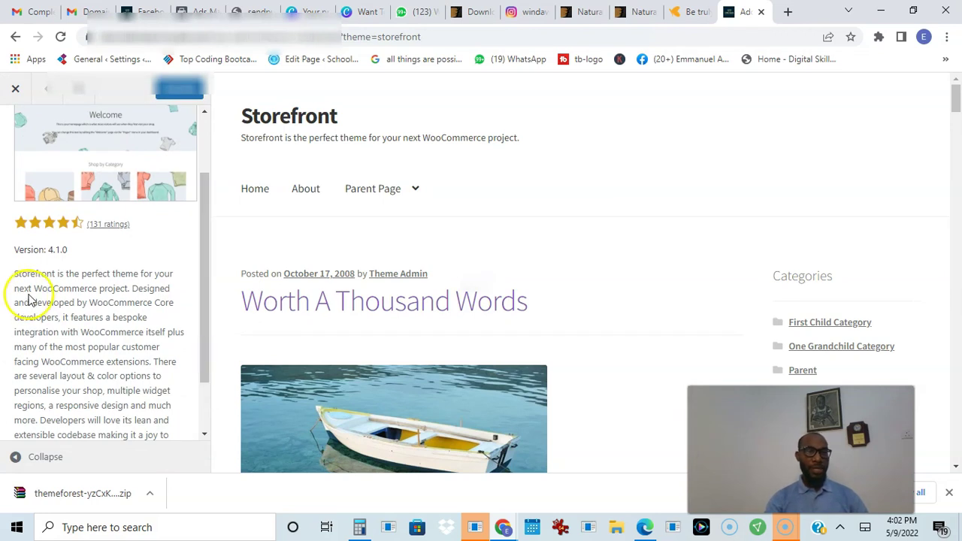